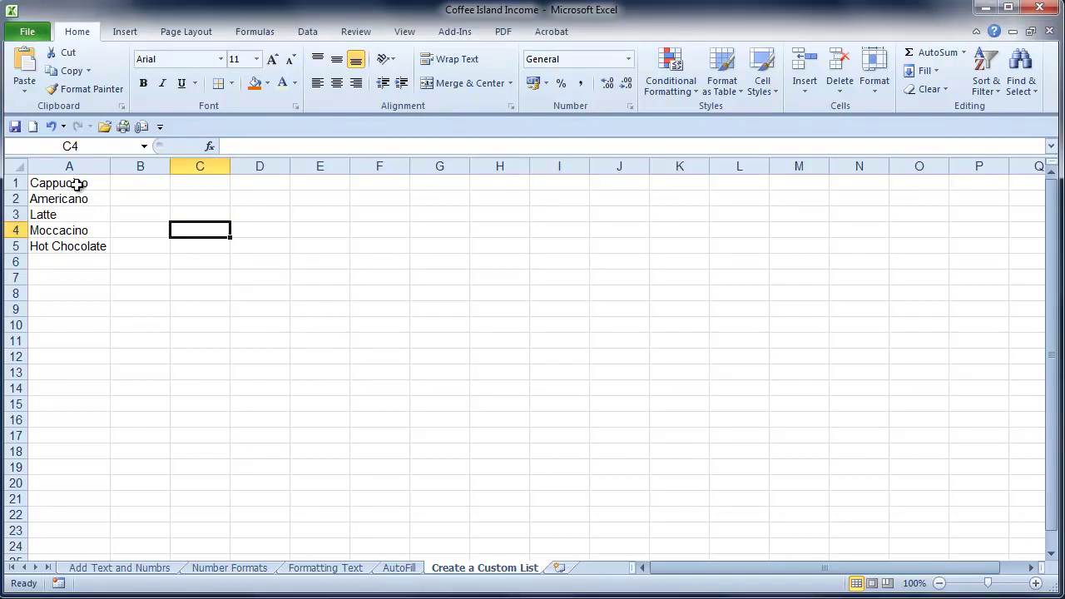
# Fill the five drink names down column A to row 21, then clear the repeats in A6:A21
pyautogui.moveTo(76, 184); pyautogui.dragTo(79, 244)
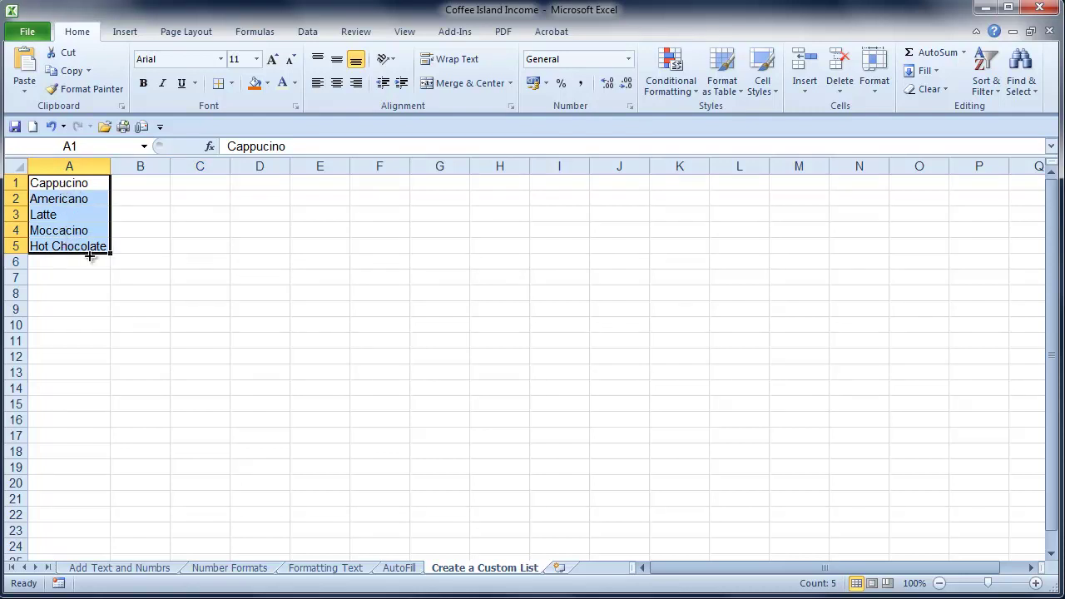
pyautogui.moveTo(108, 253); pyautogui.dragTo(99, 509)
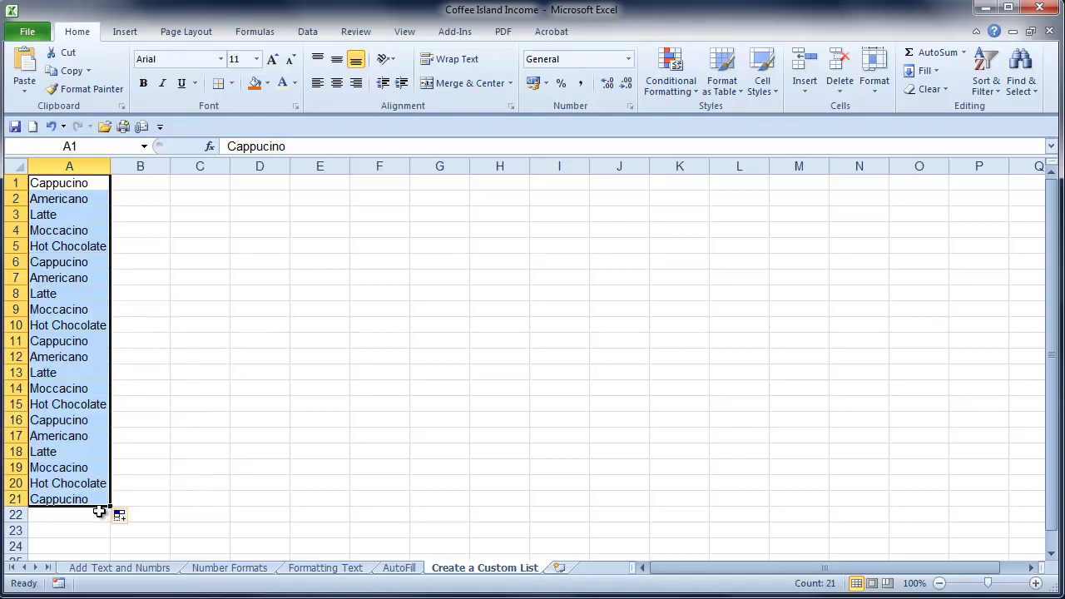
pyautogui.click(192, 375)
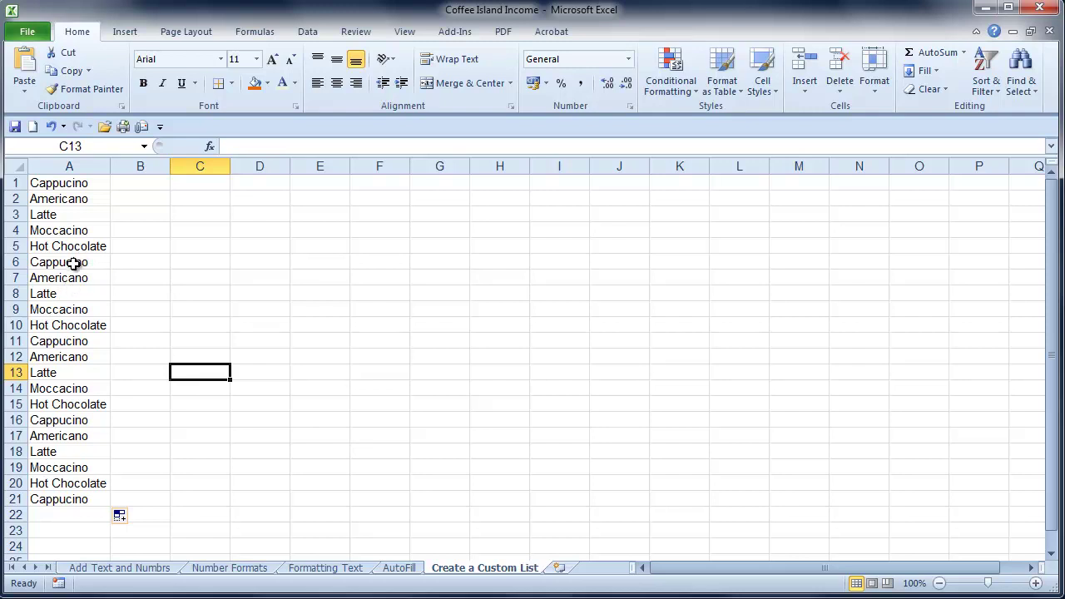
pyautogui.moveTo(73, 264); pyautogui.dragTo(65, 500)
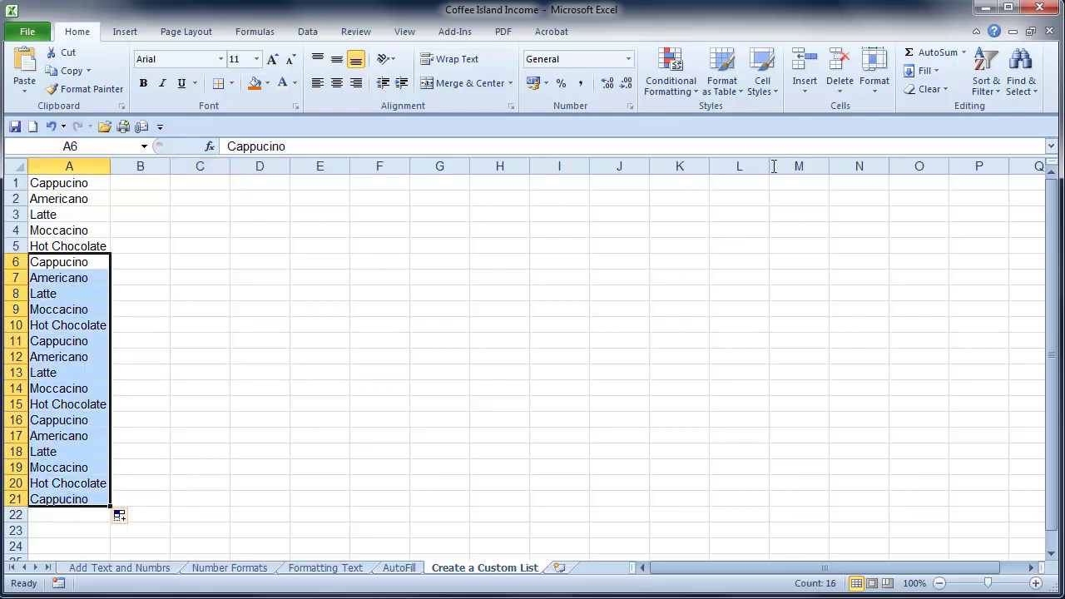
pyautogui.click(935, 90)
pyautogui.click(945, 110)
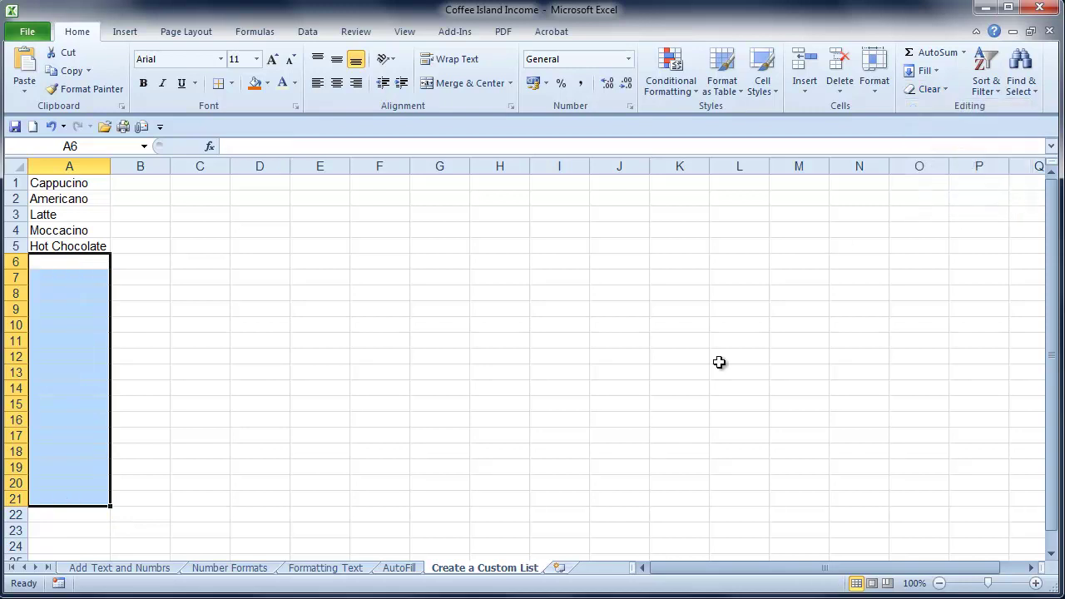
pyautogui.click(662, 403)
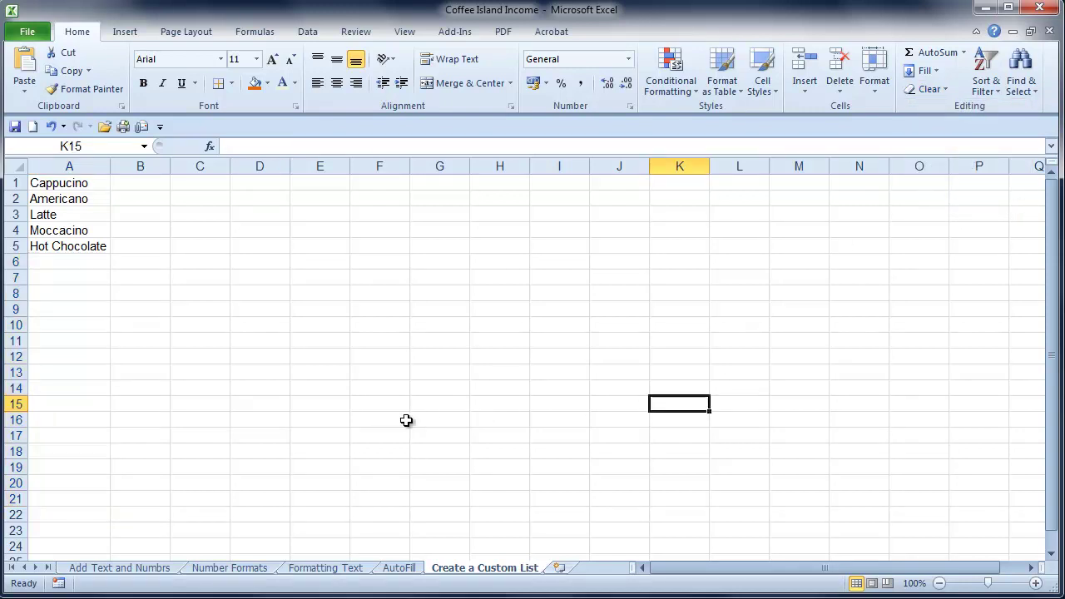
# Open Excel Options on the Advanced page and scroll to the custom lists setting
pyautogui.click(83, 183)
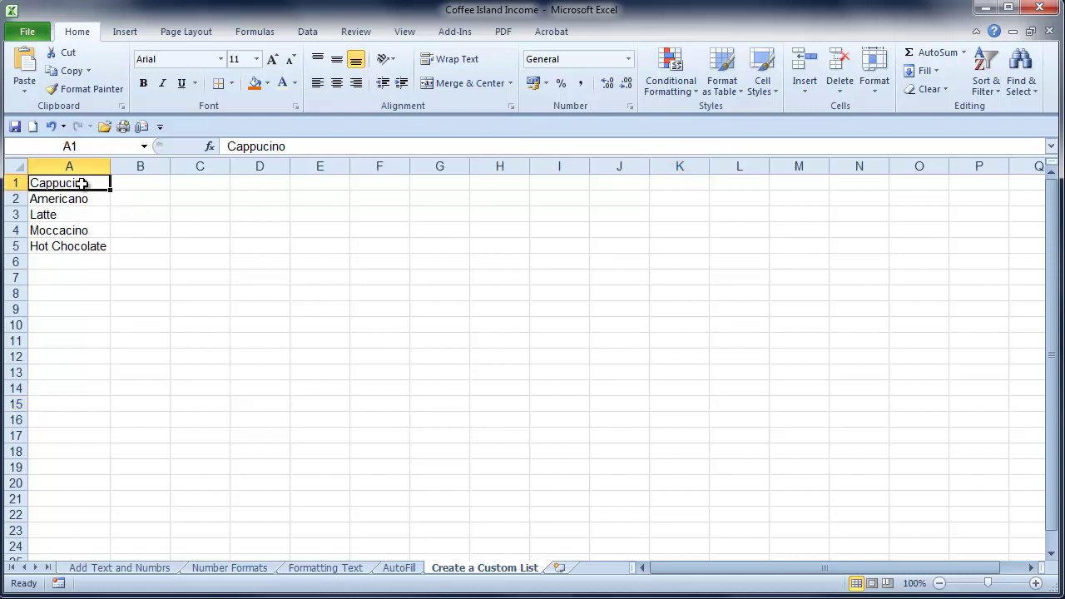
pyautogui.click(27, 33)
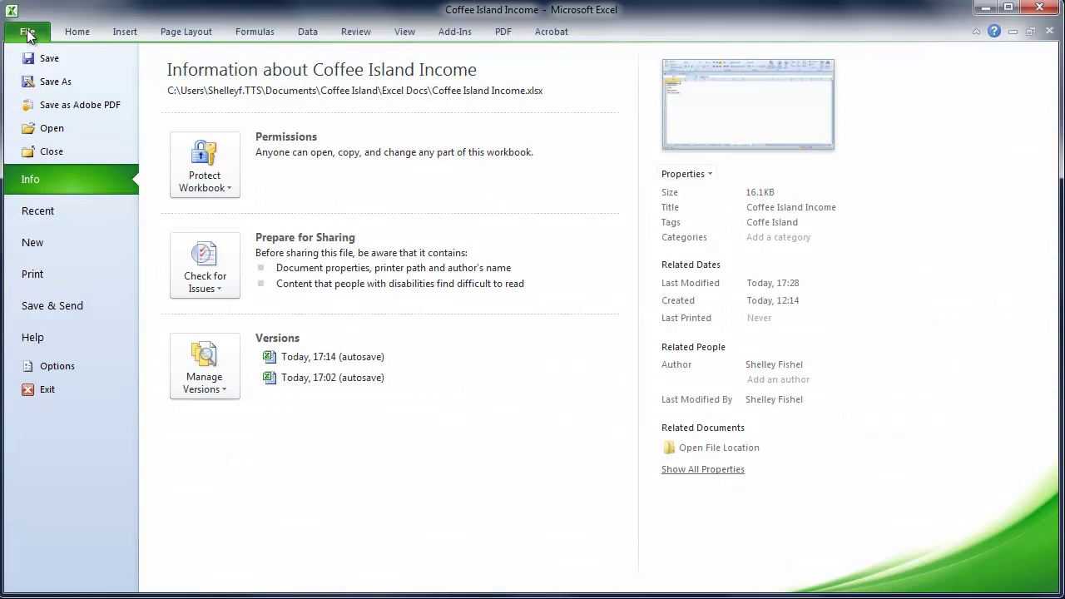
pyautogui.click(54, 366)
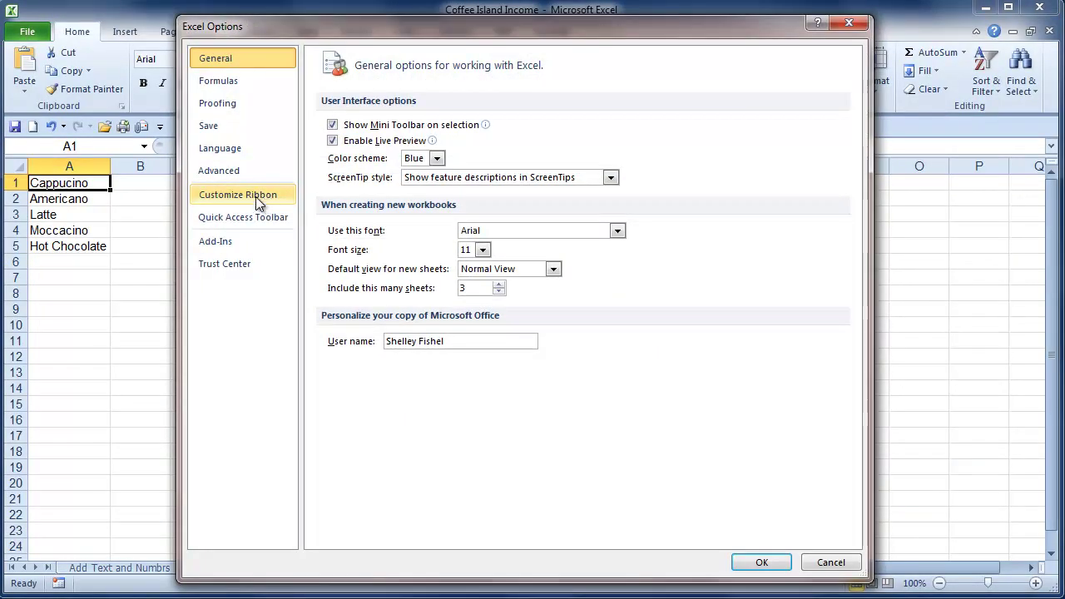
pyautogui.click(237, 172)
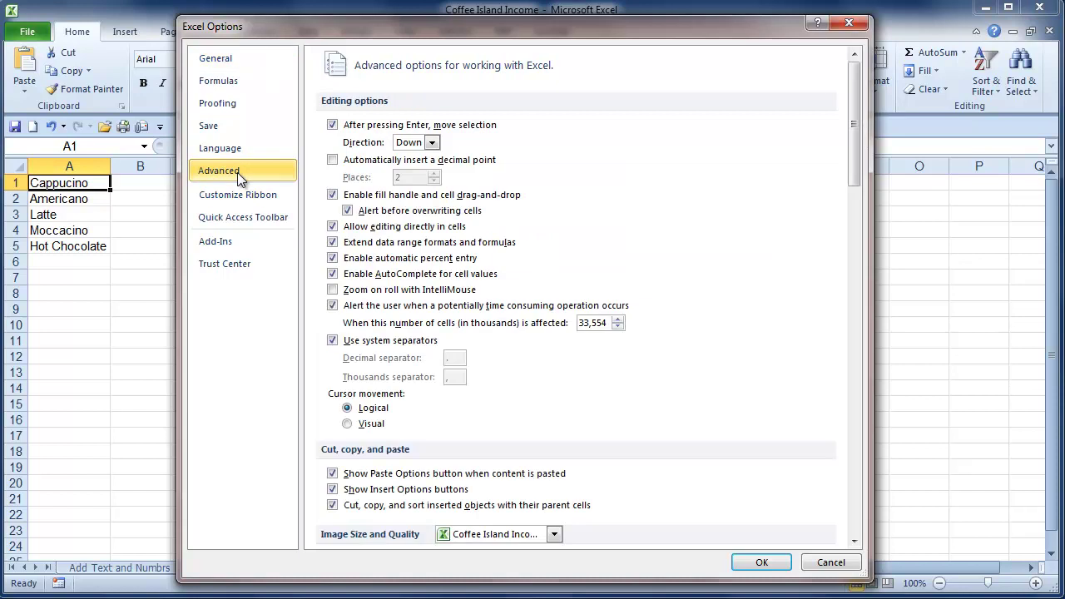
pyautogui.moveTo(856, 130); pyautogui.dragTo(852, 482)
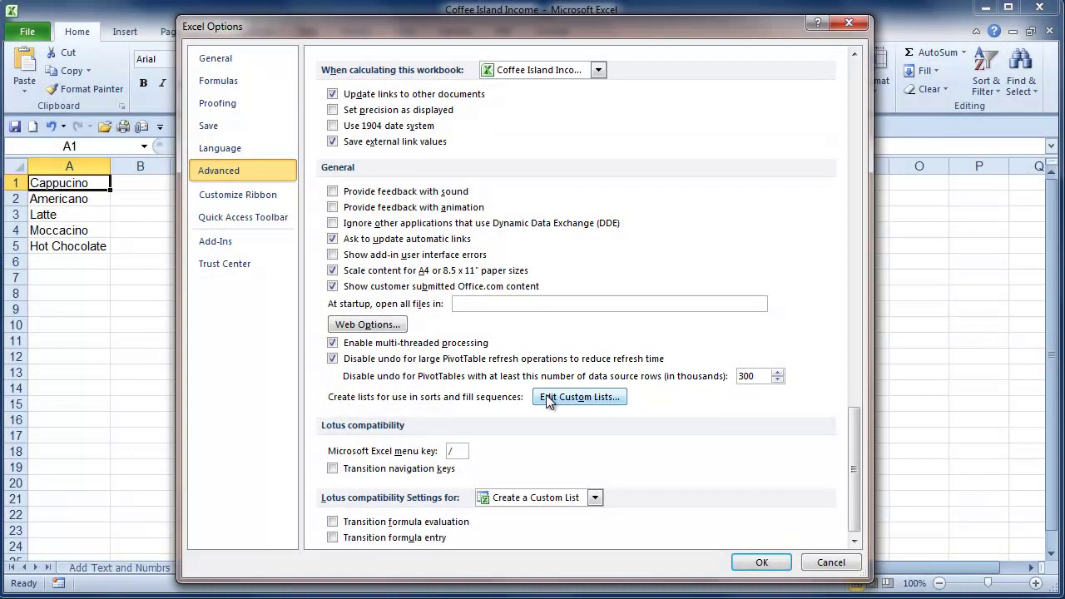
# Import Cappucino, Americano, Latte, Moccacino, Hot Chocolate from $A$1:$A$5 as a new custom list
pyautogui.click(546, 397)
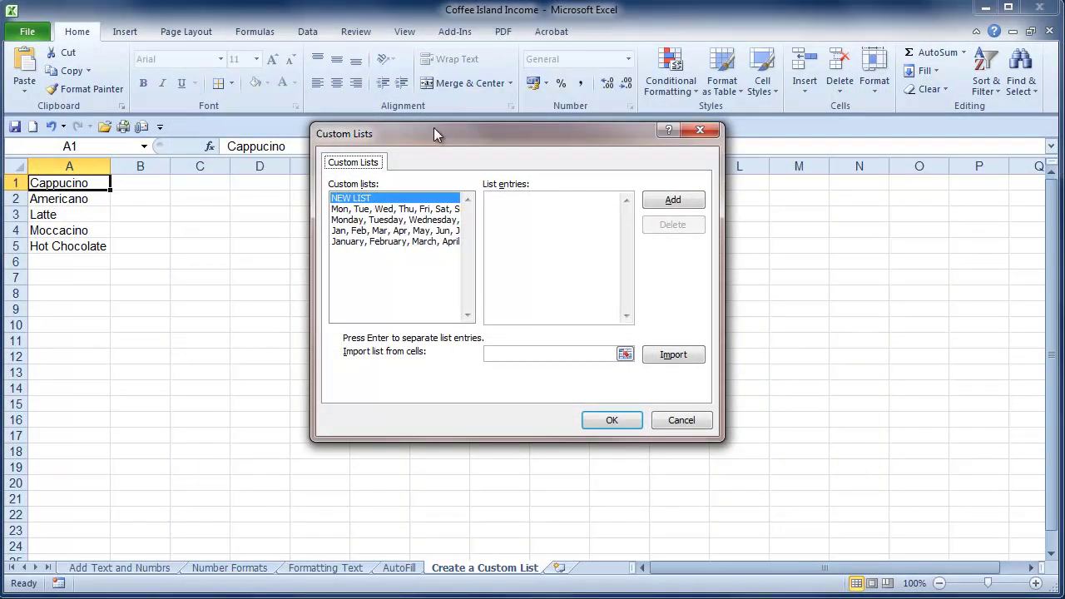
pyautogui.moveTo(433, 129); pyautogui.dragTo(422, 149)
pyautogui.click(482, 228)
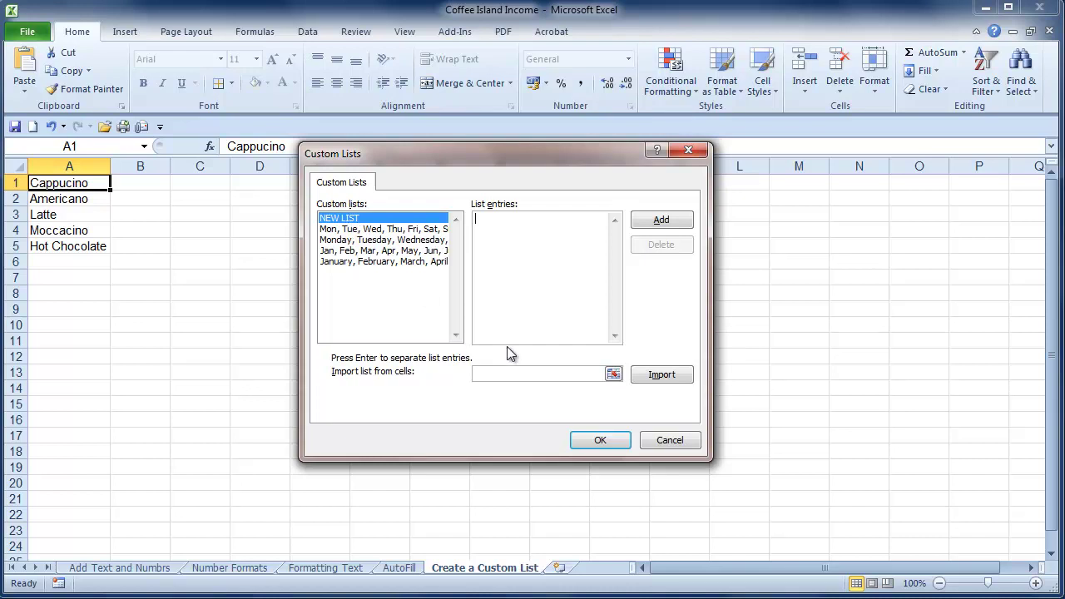
pyautogui.click(503, 252)
pyautogui.click(613, 375)
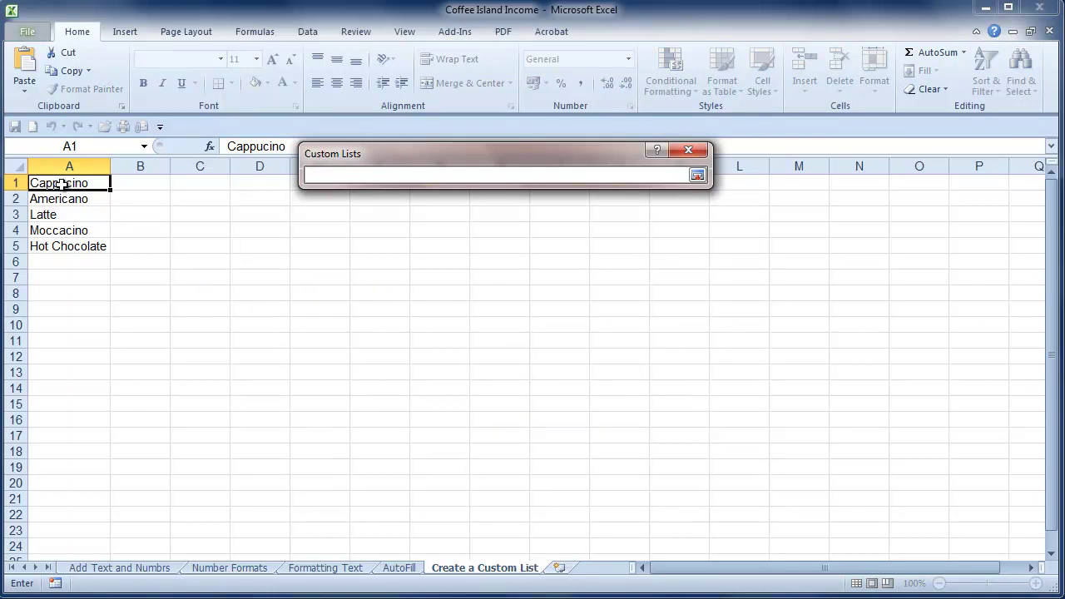
pyautogui.moveTo(70, 183); pyautogui.dragTo(64, 243)
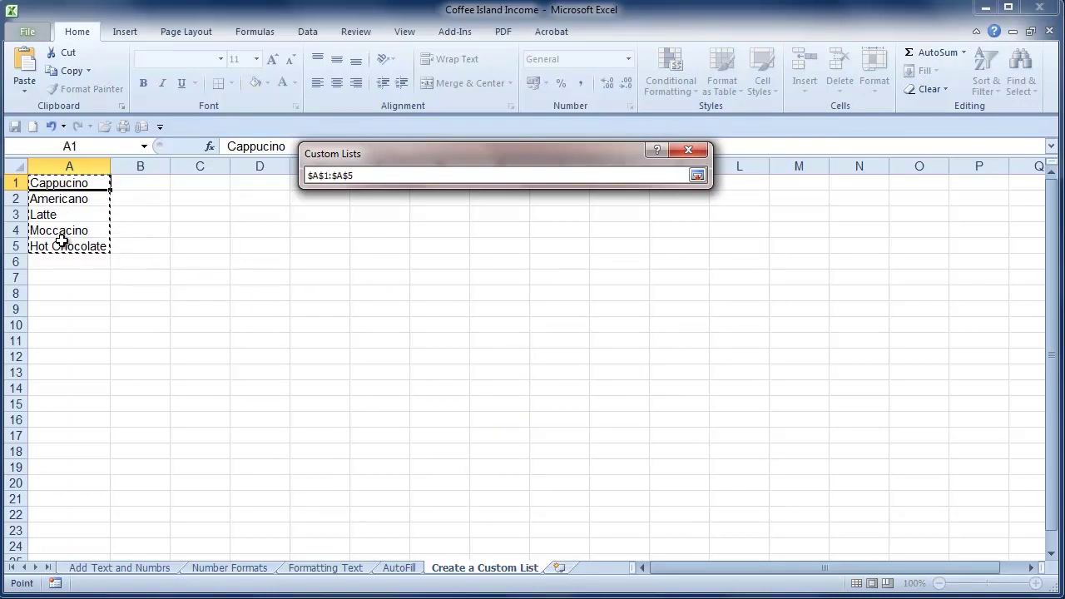
pyautogui.click(697, 176)
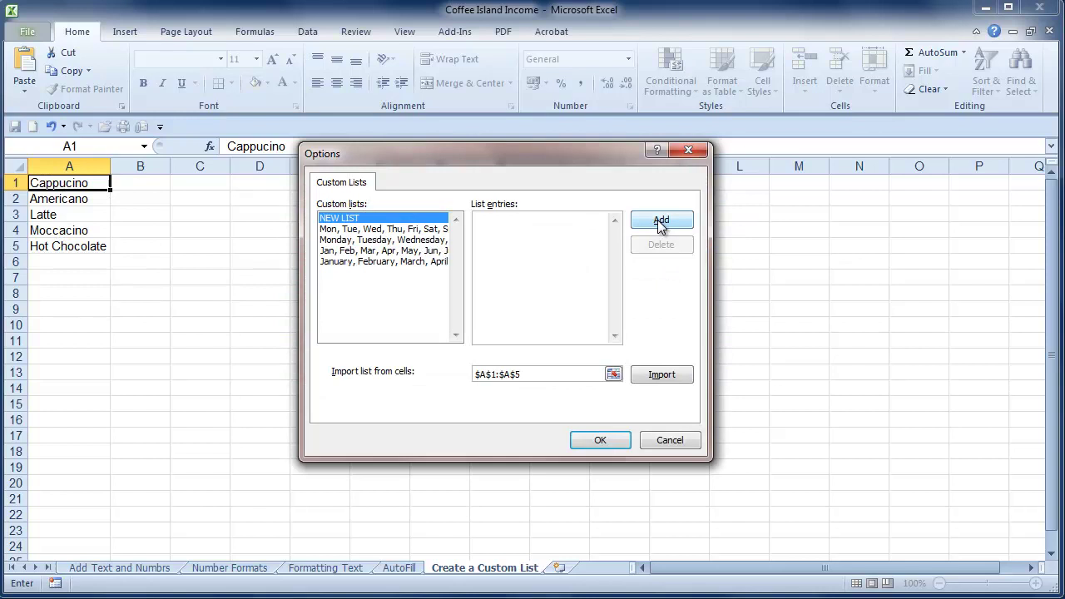
pyautogui.click(656, 374)
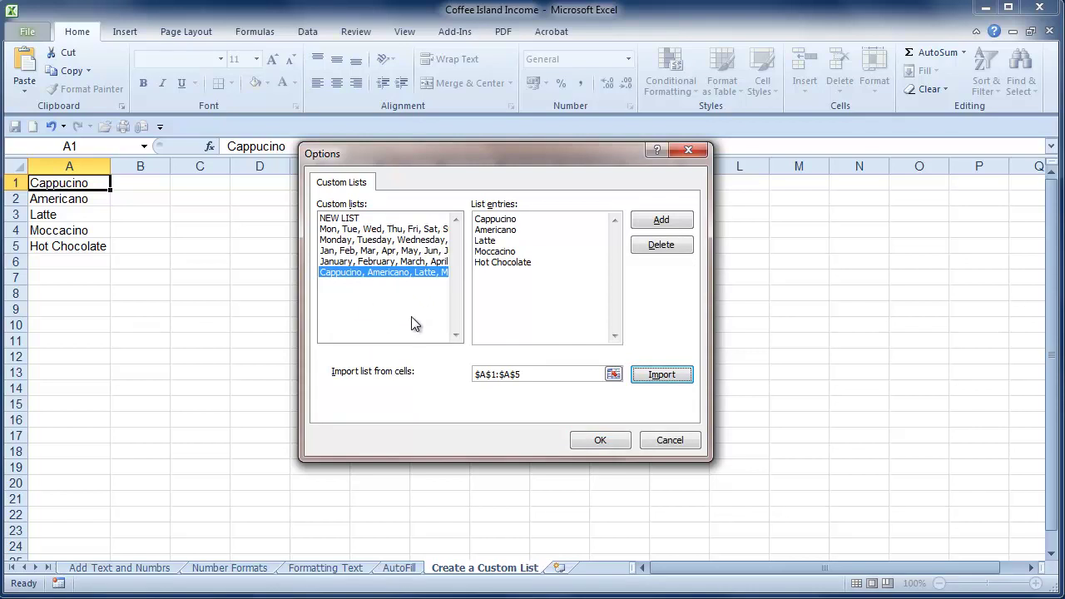
pyautogui.click(653, 224)
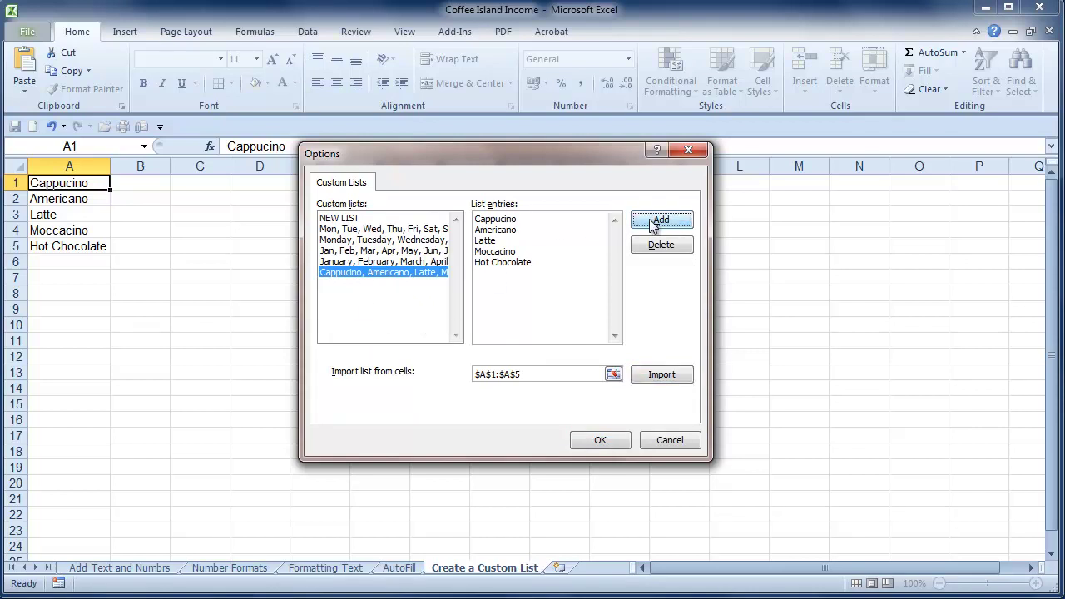
# Add a new custom list with the entries Sun, Moon, Stars, Galaxy
pyautogui.click(359, 220)
pyautogui.click(498, 224)
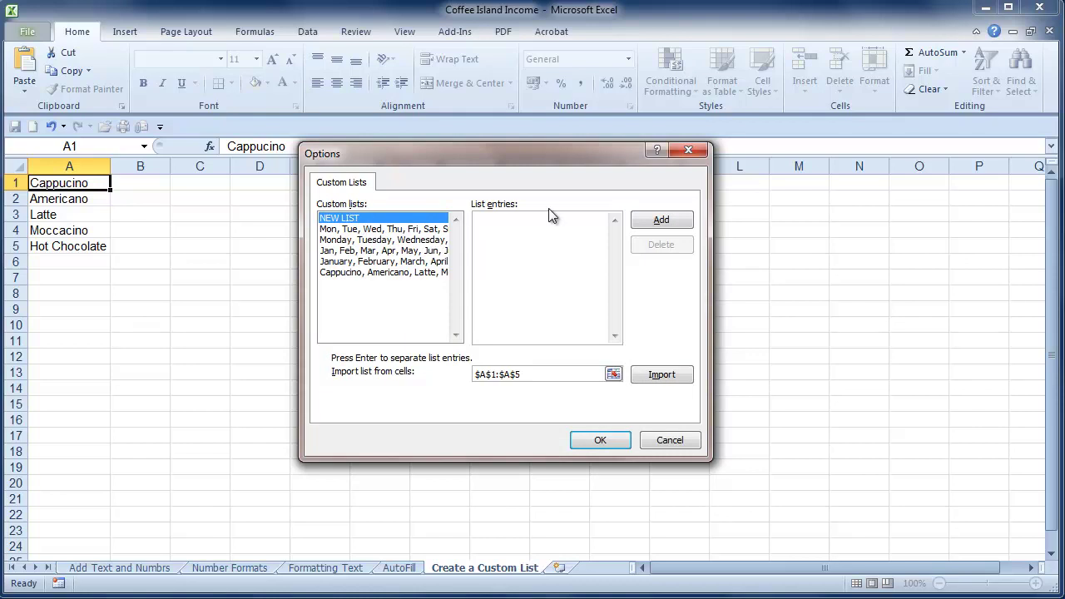
pyautogui.write('Sun')
pyautogui.press('Return')
pyautogui.write('Moon')
pyautogui.press('Return')
pyautogui.write('Stars')
pyautogui.press('Return')
pyautogui.write('G')
pyautogui.press('BackSpace')
pyautogui.write('Galazx')
pyautogui.press('BackSpace')
pyautogui.press('BackSpace')
pyautogui.write('xy')
pyautogui.click(648, 220)
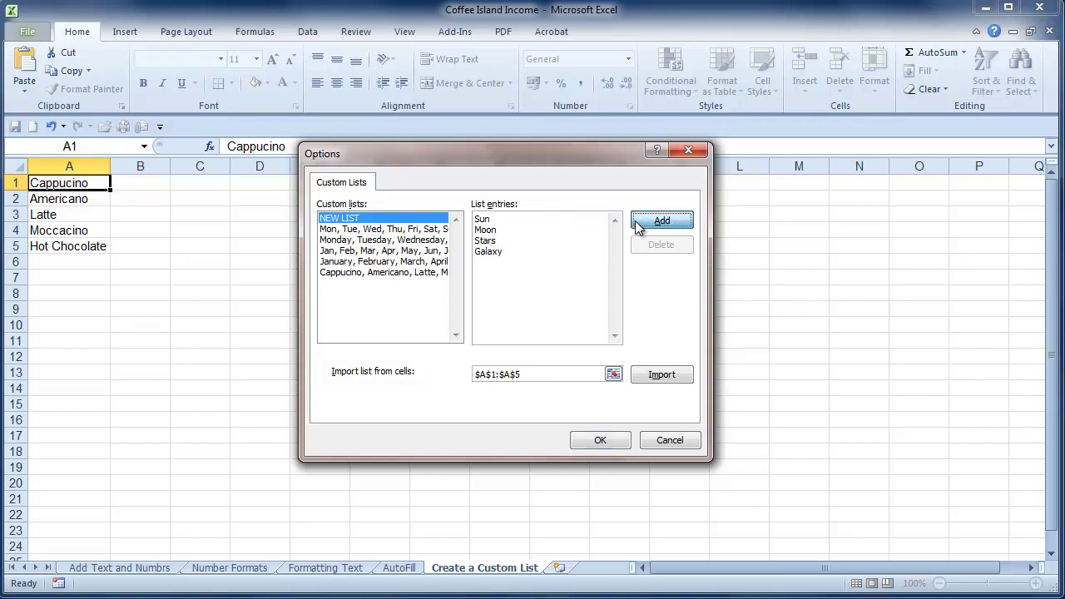
# Review both custom lists, then confirm Custom Lists and Excel Options with OK
pyautogui.click(423, 272)
pyautogui.click(418, 281)
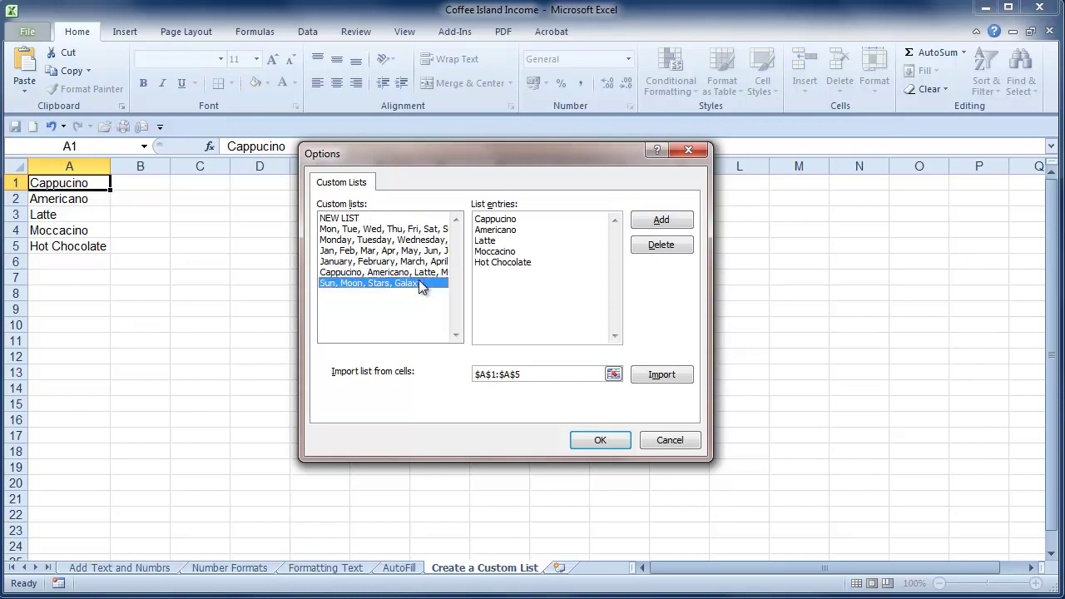
pyautogui.click(418, 272)
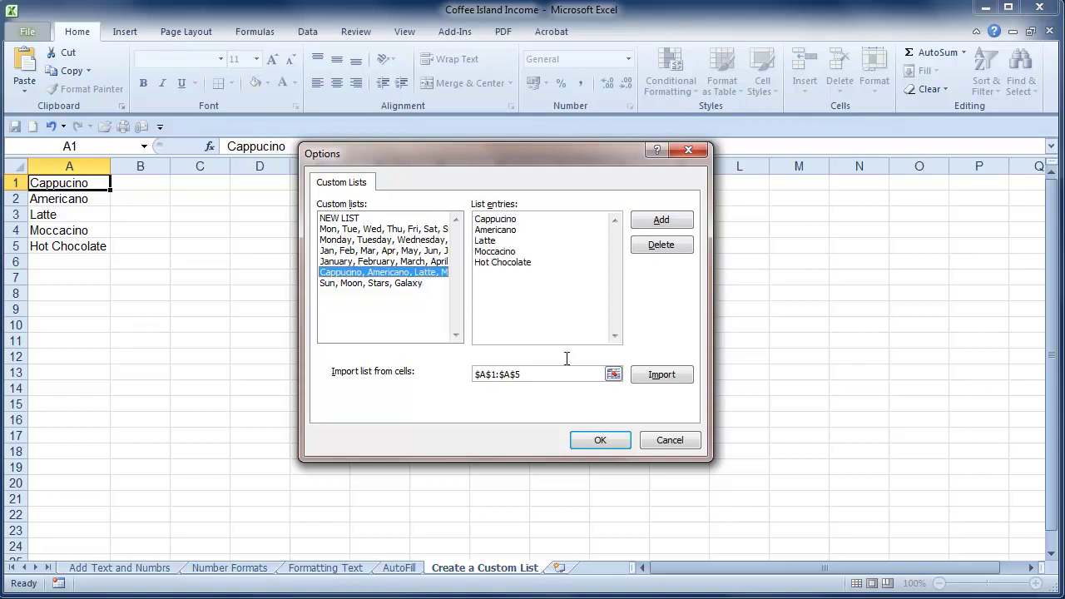
pyautogui.click(615, 444)
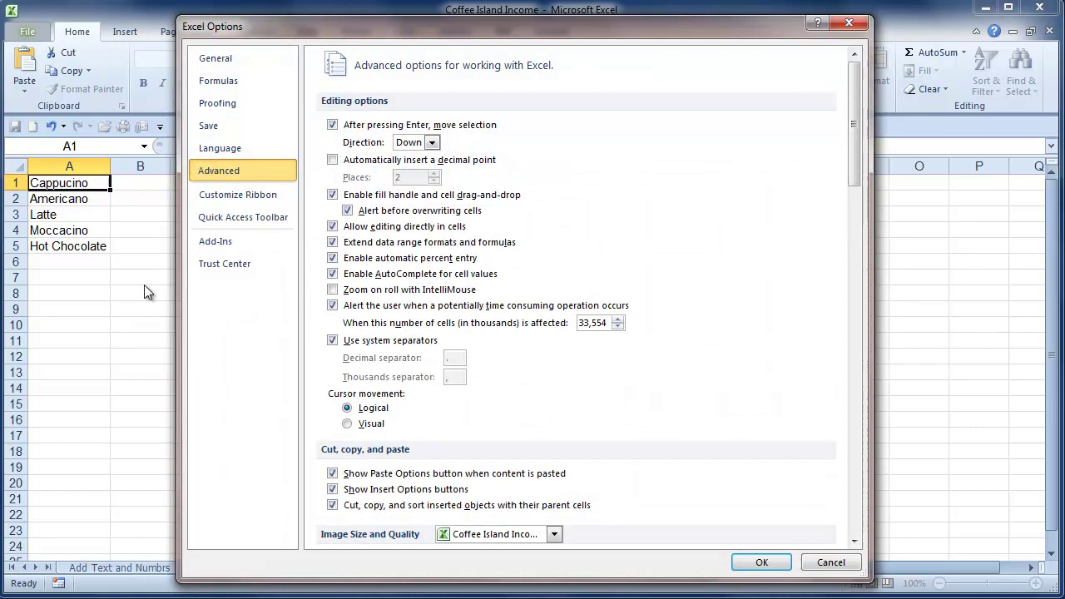
pyautogui.click(761, 562)
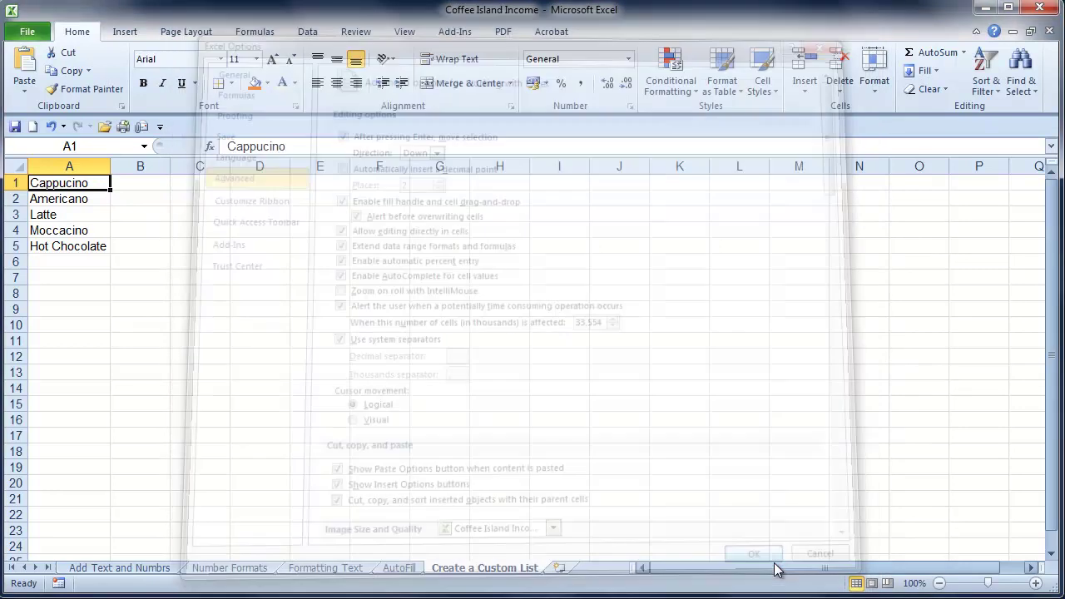
pyautogui.click(373, 361)
# Enter Cappucino in C1 and fill the drinks series across to G1
pyautogui.click(201, 182)
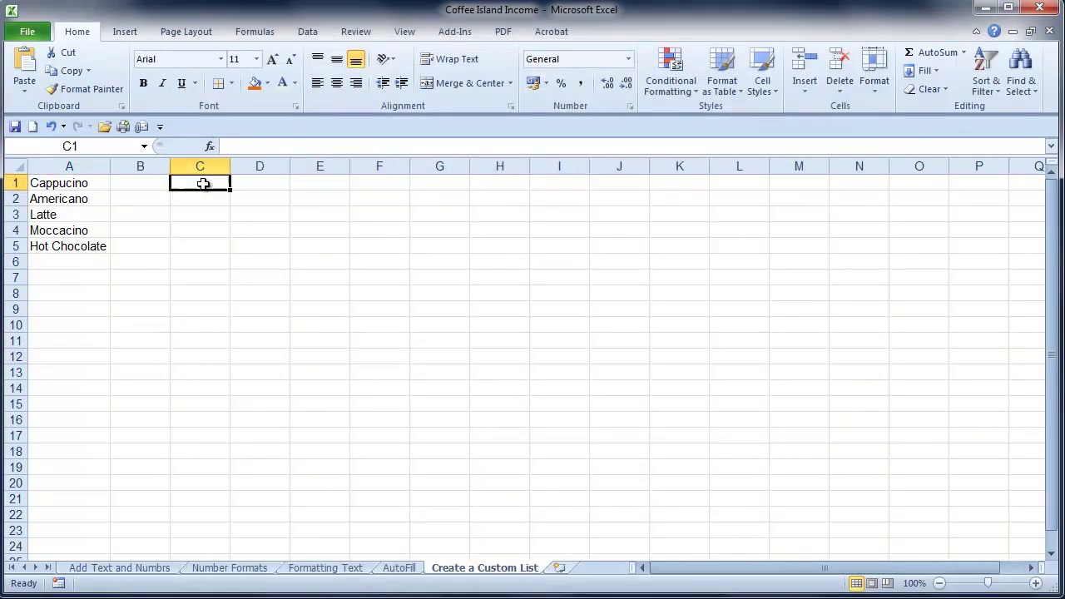
pyautogui.write('Capppuc')
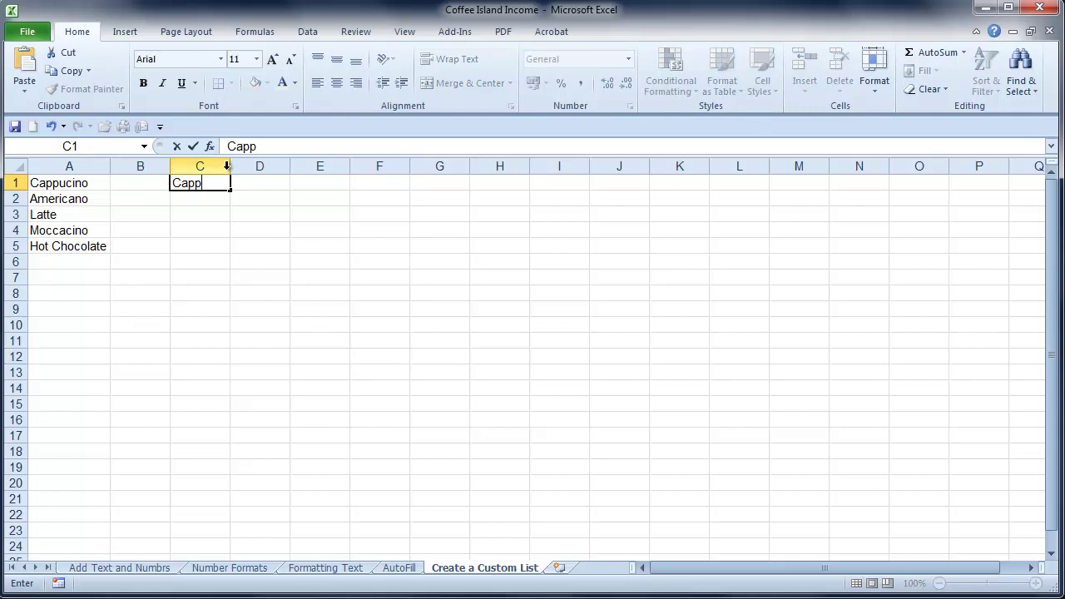
pyautogui.press('BackSpace')
pyautogui.press('BackSpace')
pyautogui.press('BackSpace')
pyautogui.write('ucino')
pyautogui.press('Return')
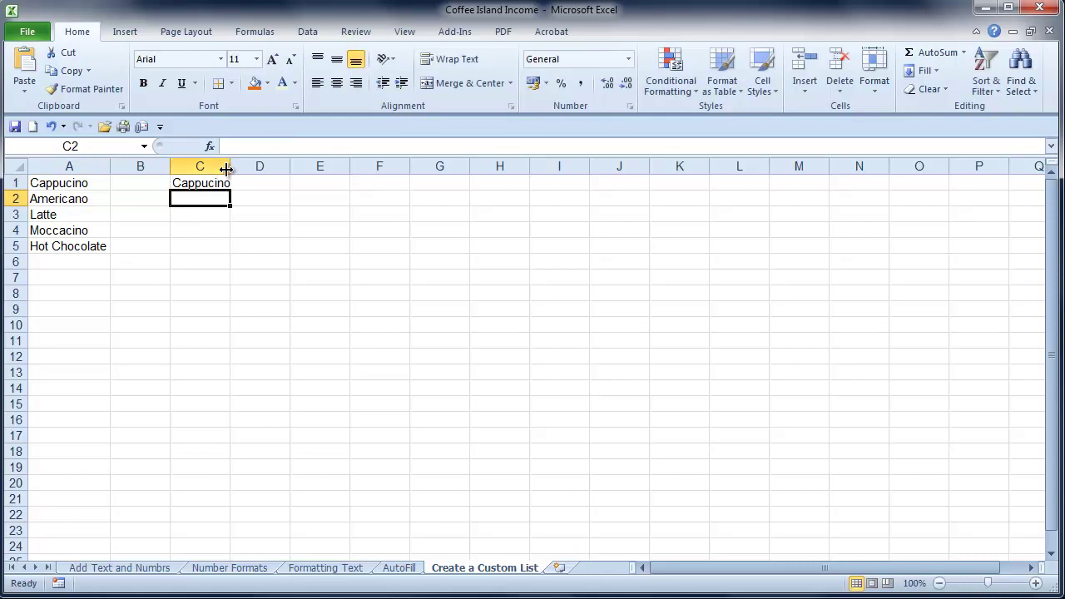
pyautogui.click(214, 183)
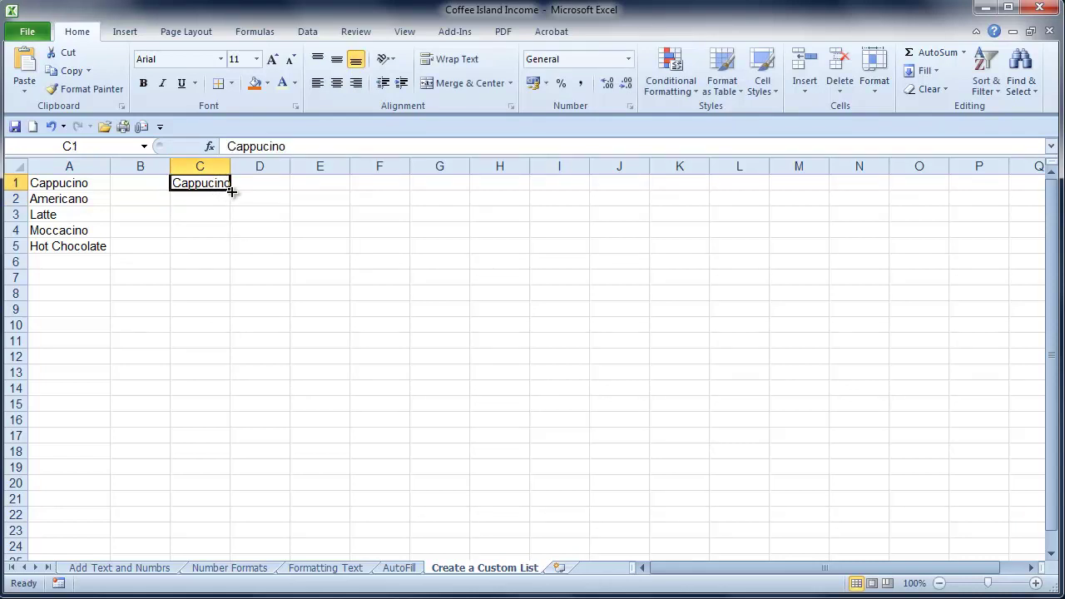
pyautogui.moveTo(232, 190); pyautogui.dragTo(457, 207)
pyautogui.click(446, 308)
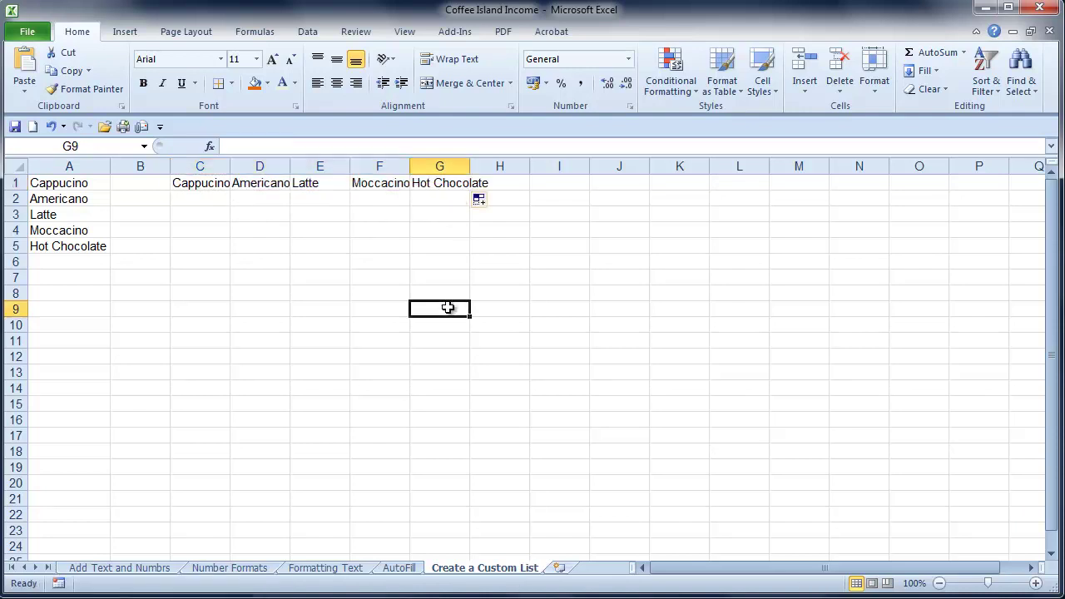
# Enter Americano in C4 and fill the drinks series down to C10
pyautogui.click(196, 226)
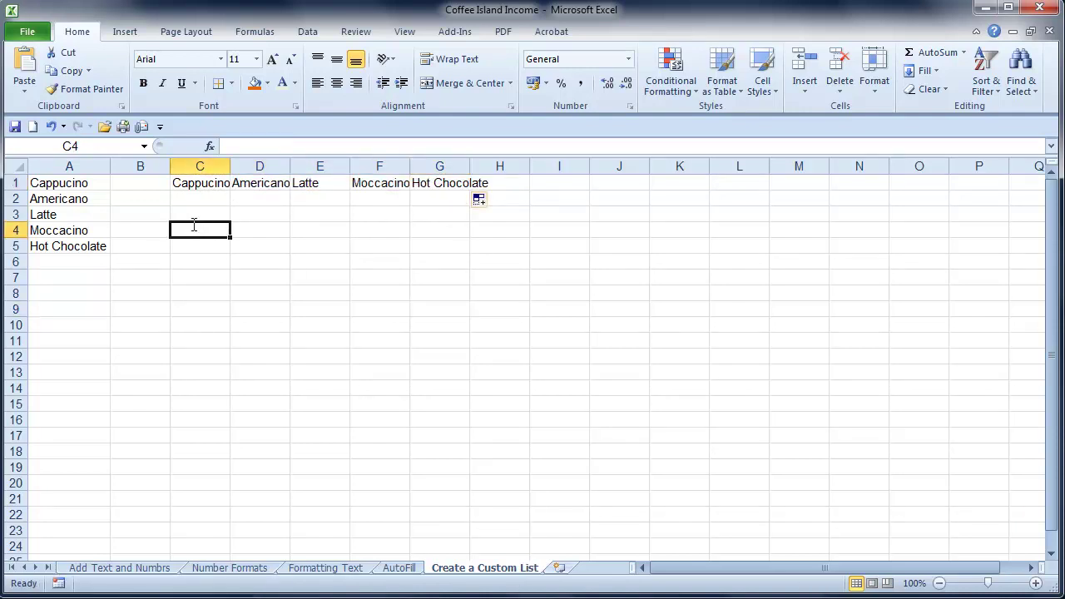
pyautogui.write('Americano')
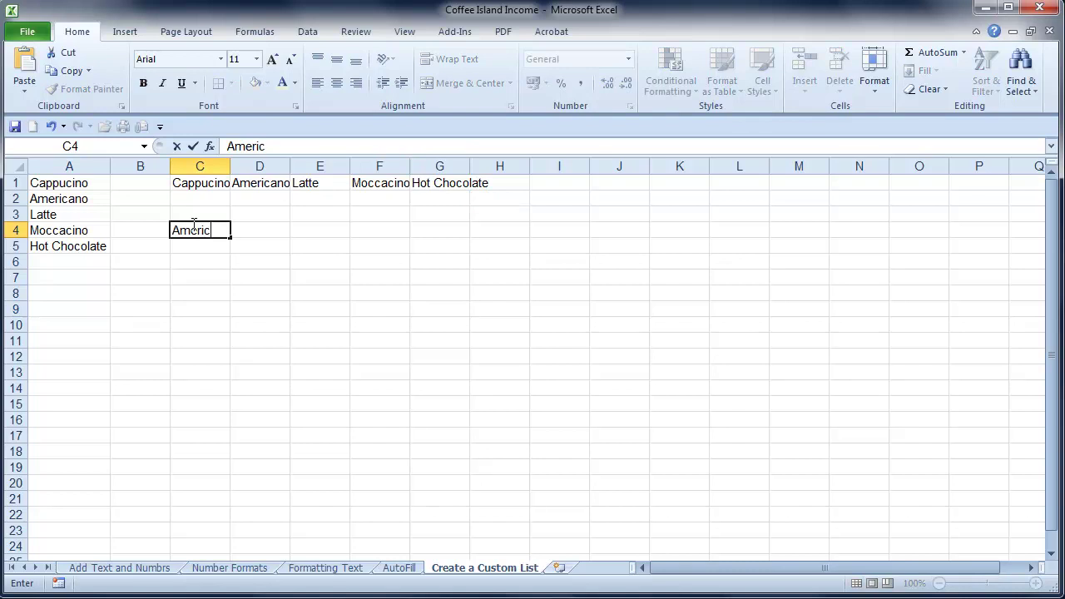
pyautogui.press('Return')
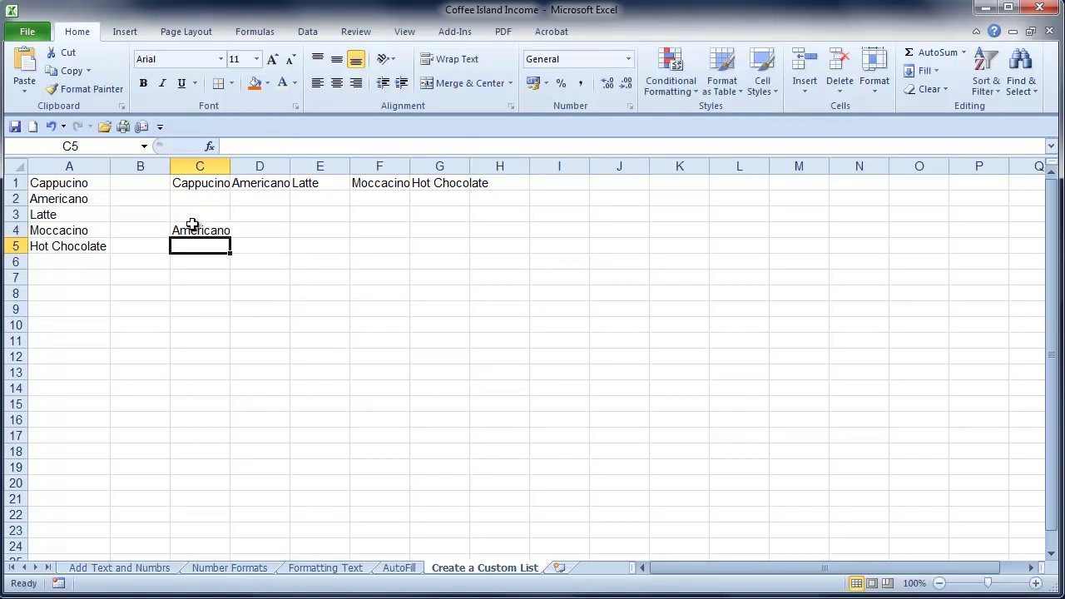
pyautogui.click(204, 229)
pyautogui.moveTo(230, 237); pyautogui.dragTo(226, 333)
pyautogui.click(212, 393)
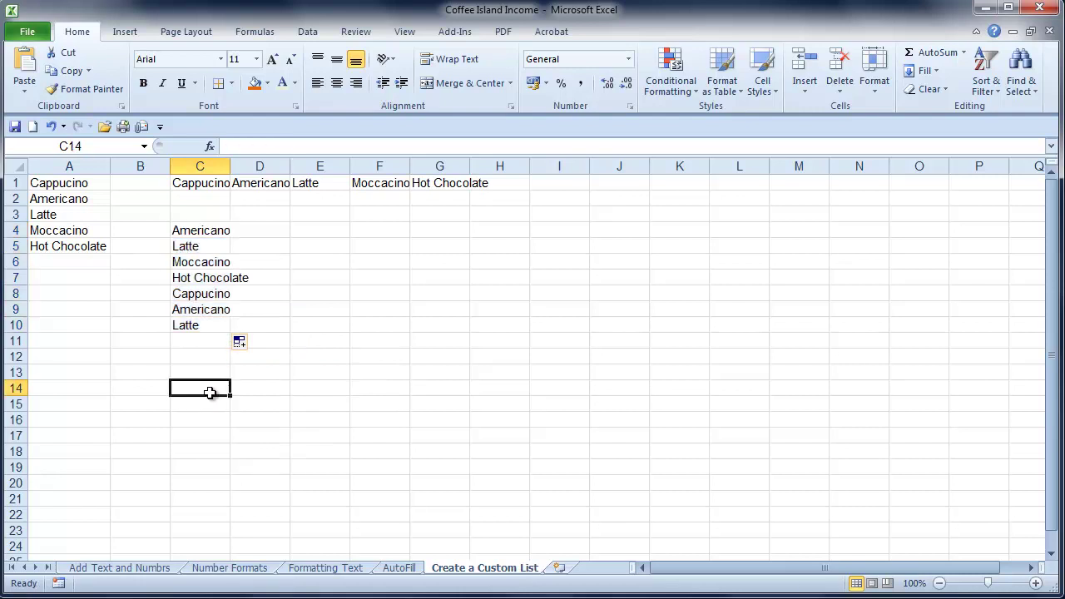
# Enter Sun in G5 and fill it right through Moon and Stars
pyautogui.click(466, 245)
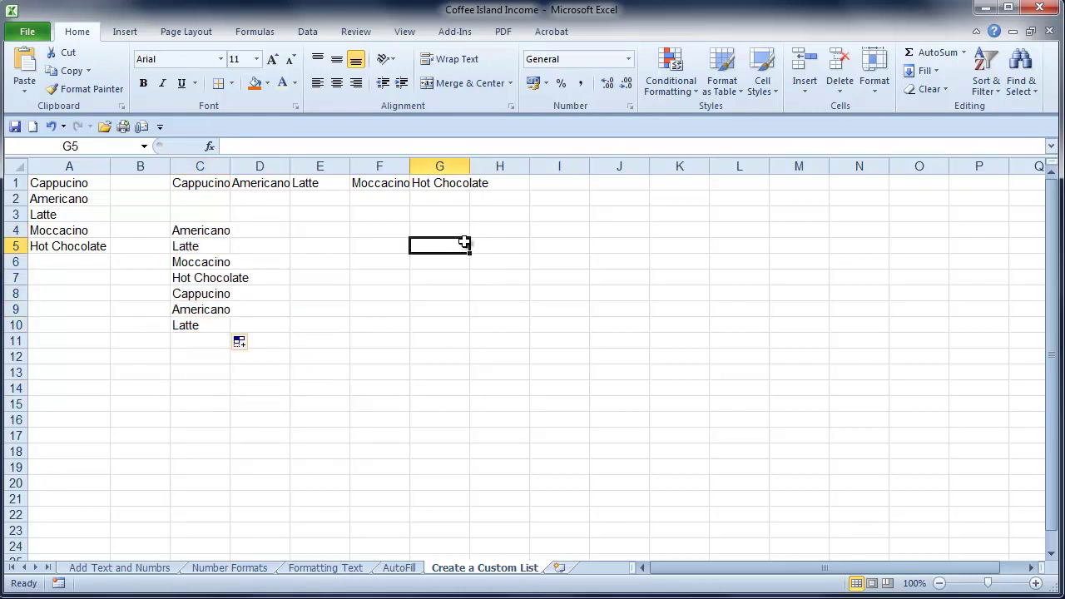
pyautogui.write('Su')
pyautogui.write('mm')
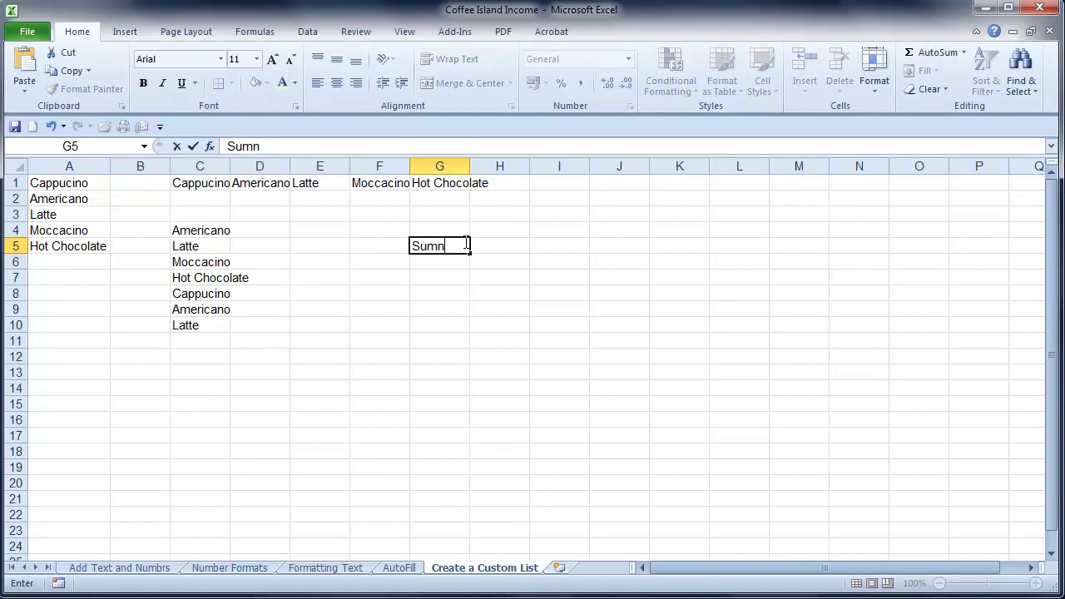
pyautogui.press('BackSpace')
pyautogui.press('BackSpace')
pyautogui.write('n')
pyautogui.press('Return')
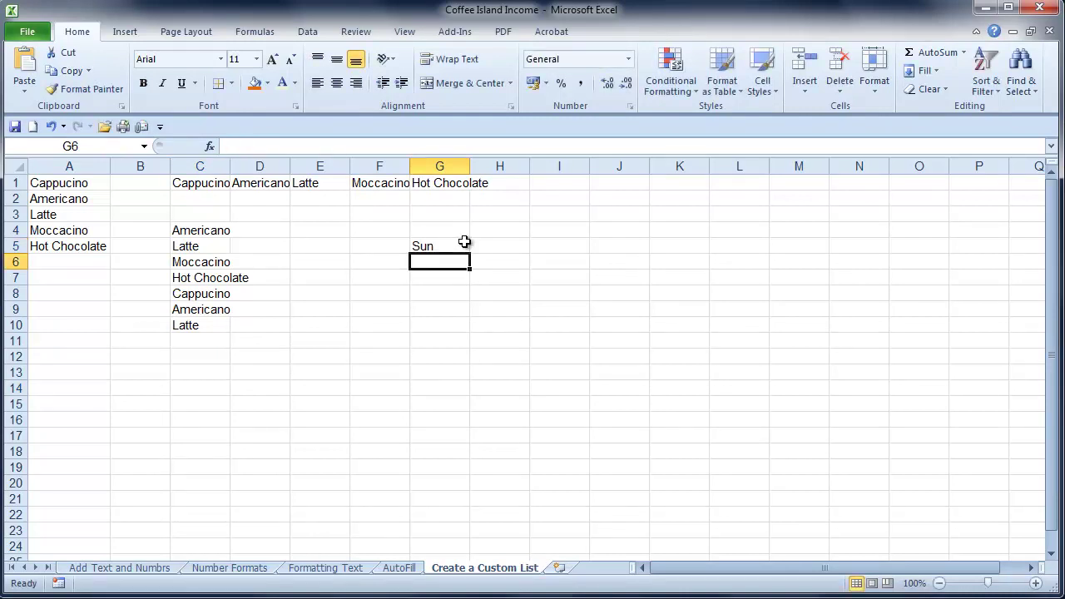
pyautogui.click(464, 244)
pyautogui.moveTo(469, 253); pyautogui.dragTo(629, 253)
# Extend the Sun series in row 5 so J5 reads Galaxy
pyautogui.click(599, 337)
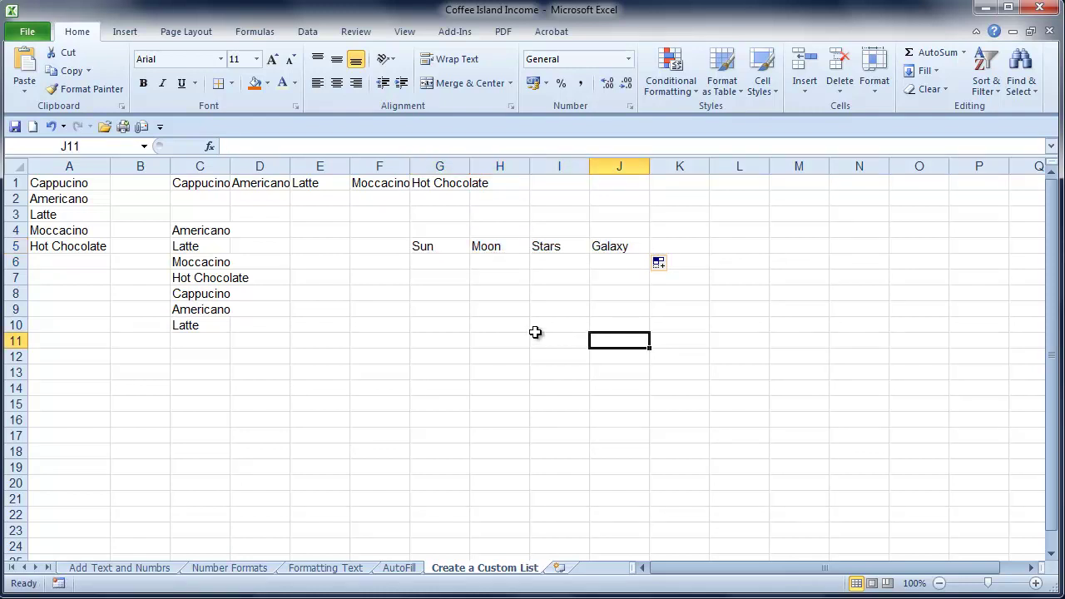